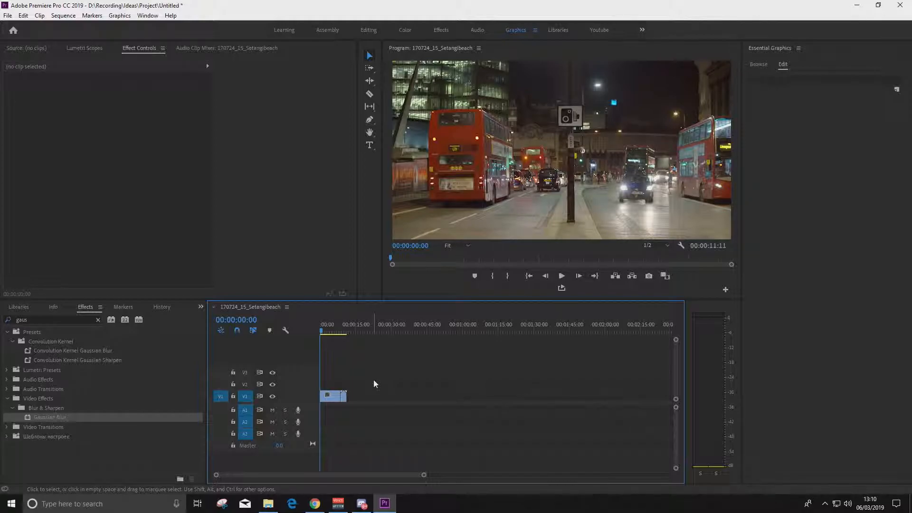
Split the night traffic clip at 00:00:03:02 and ripple-delete the part after the cut.
key("b")
key("space")
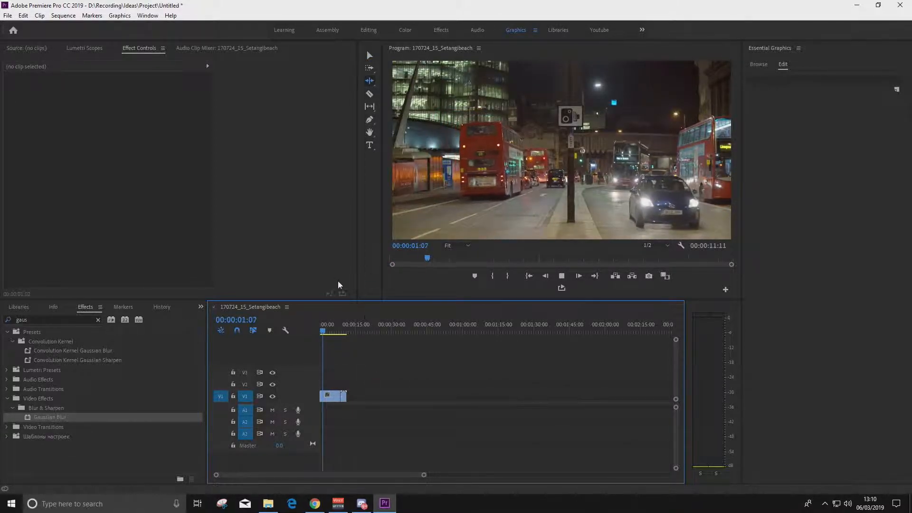
key("space")
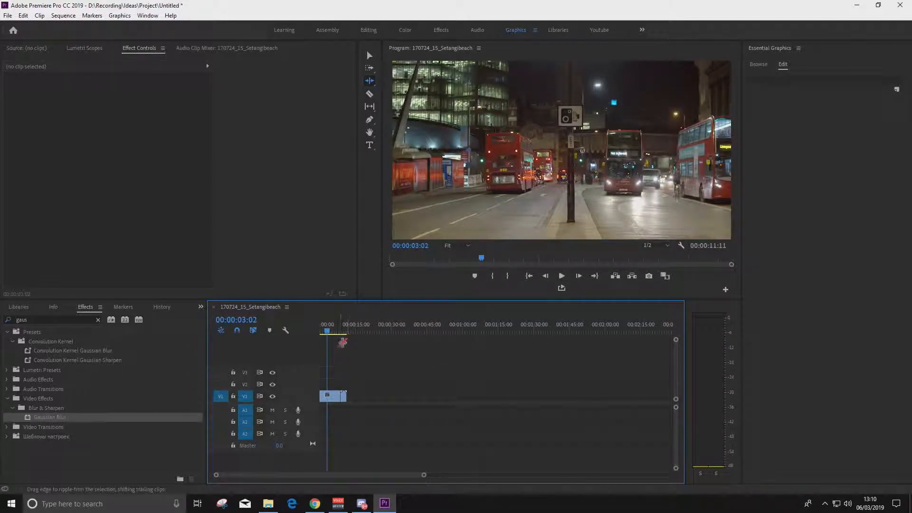
key("c")
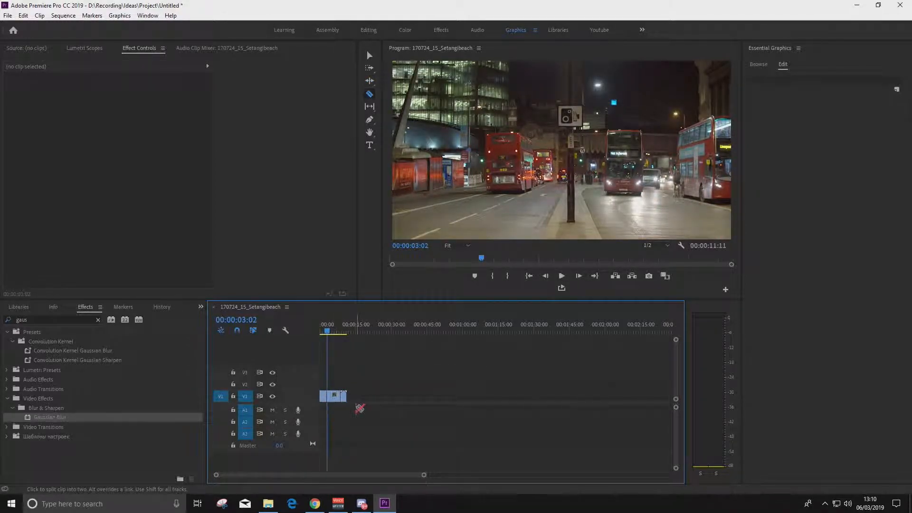
key("v")
left_click(333, 397)
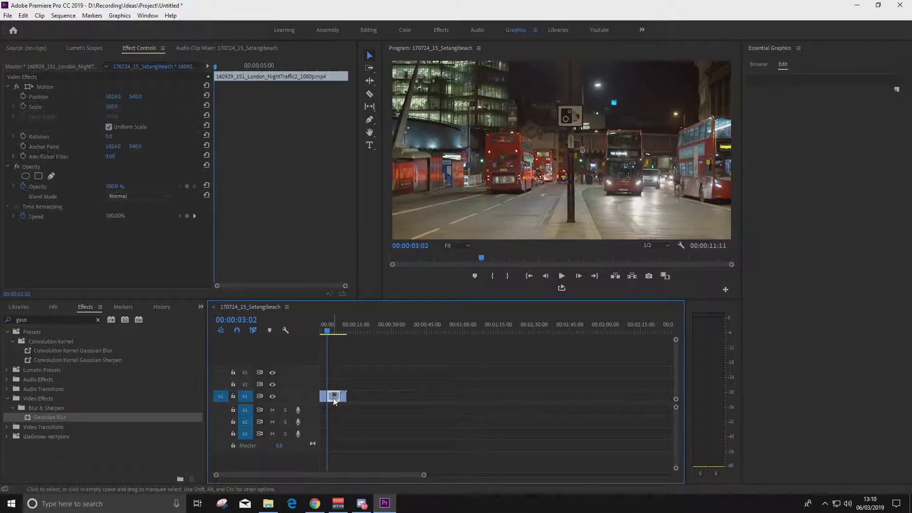
key("shift+Delete")
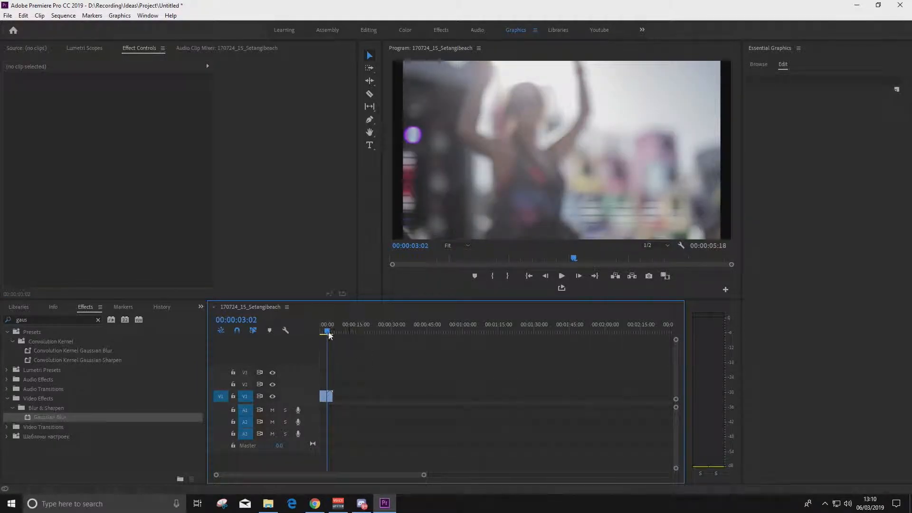
Apply Gaussian Blur to the trimmed night traffic clip at the sequence start and try an elliptical mask near the oncoming car.
left_click_drag(328, 332, 304, 334)
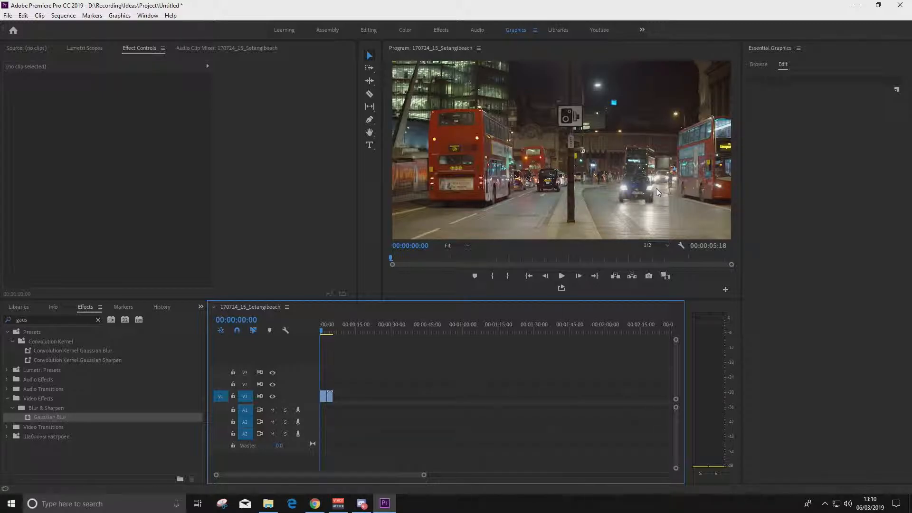
left_click_drag(50, 417, 326, 396)
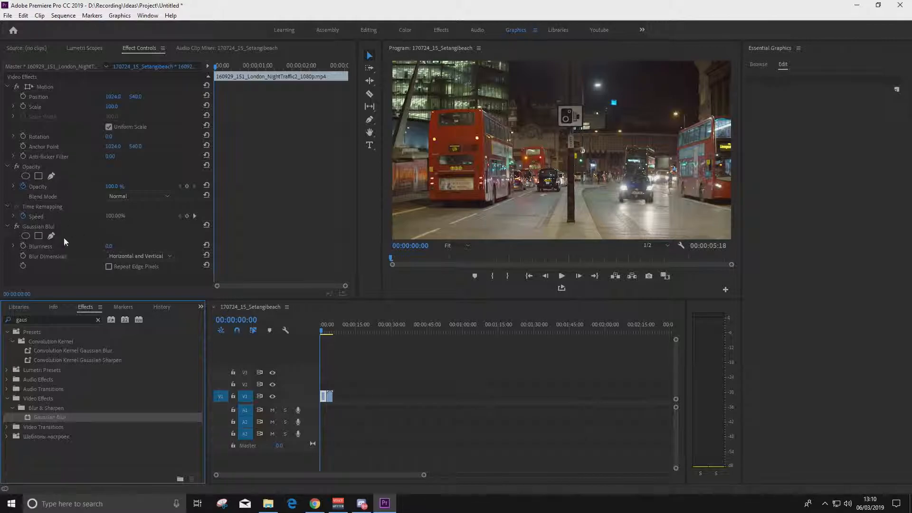
left_click(26, 236)
left_click_drag(566, 158, 602, 167)
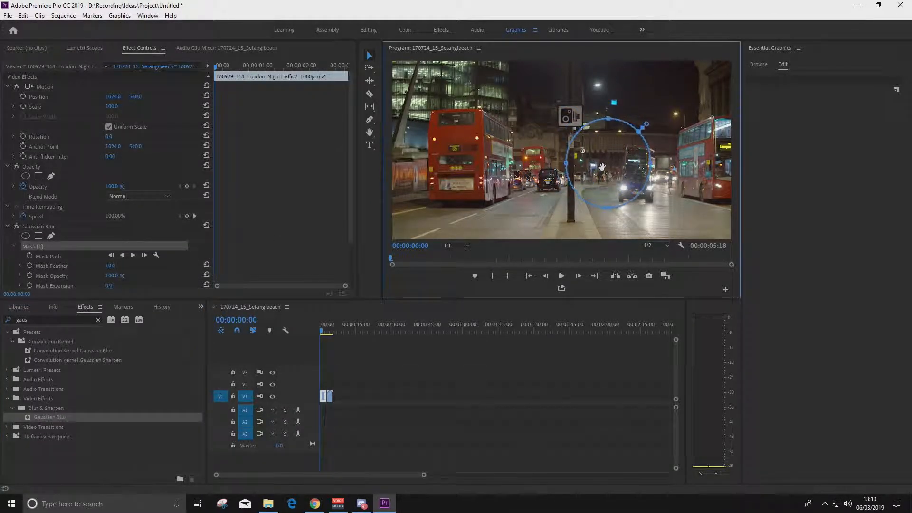
Replace the ellipse with a freehand Gaussian Blur mask drawn over the front of the oncoming car.
left_click(57, 233)
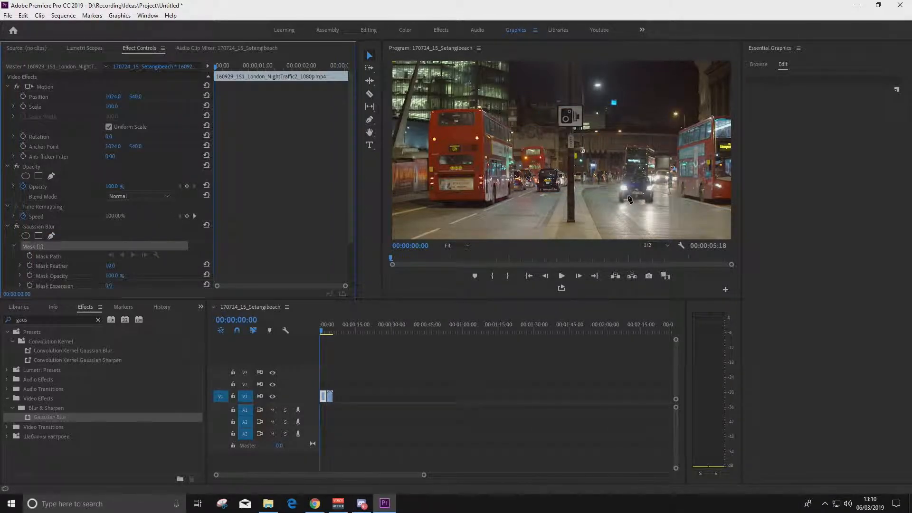
left_click(631, 200)
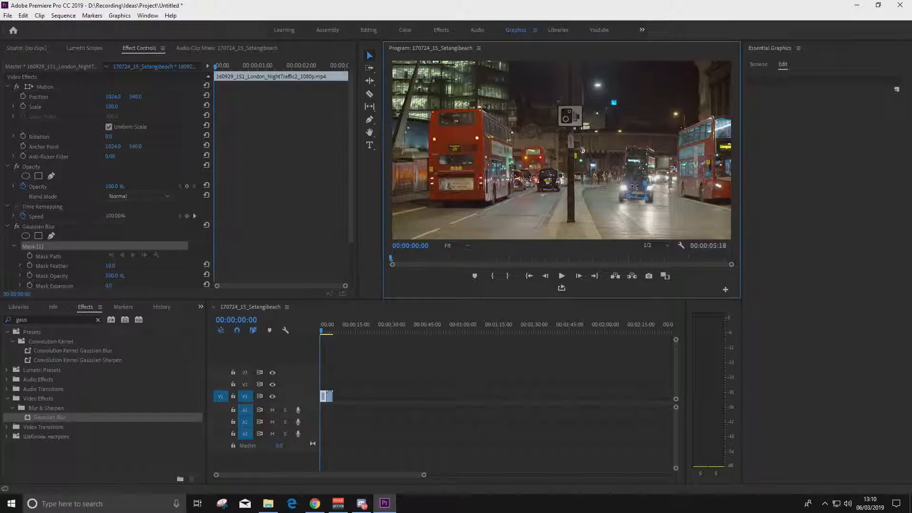
left_click_drag(634, 192, 637, 208)
left_click_drag(630, 186, 646, 186)
left_click_drag(643, 190, 646, 187)
Set the masked Gaussian Blur's blurriness to 83 and briefly preview the mask inverted.
scroll(118, 250, "down", 3)
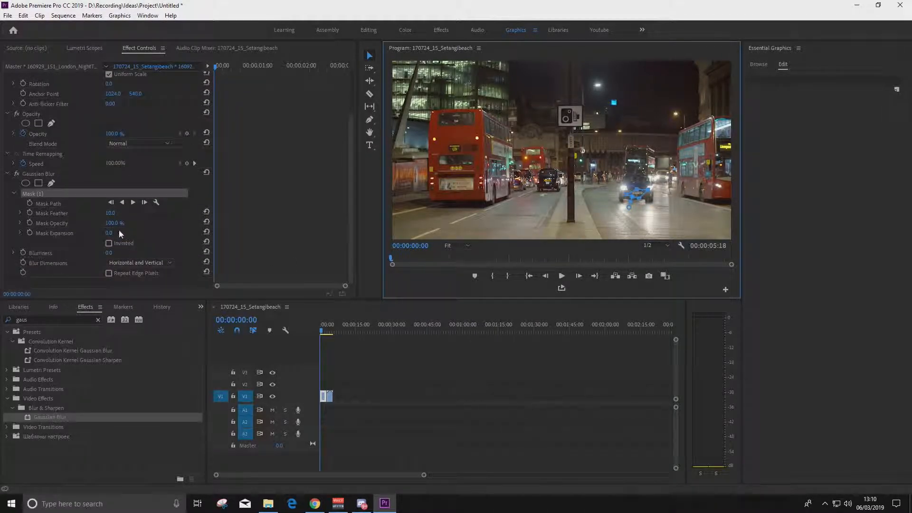
left_click_drag(118, 253, 157, 254)
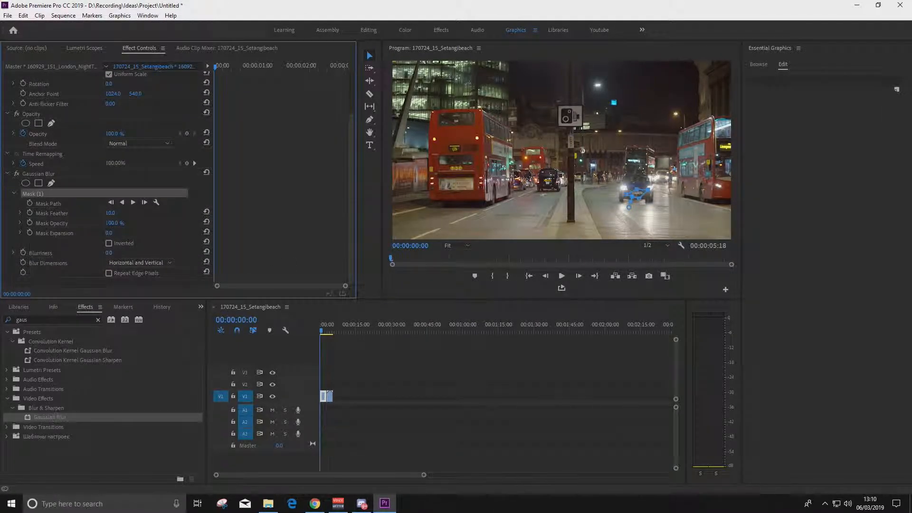
left_click(109, 243)
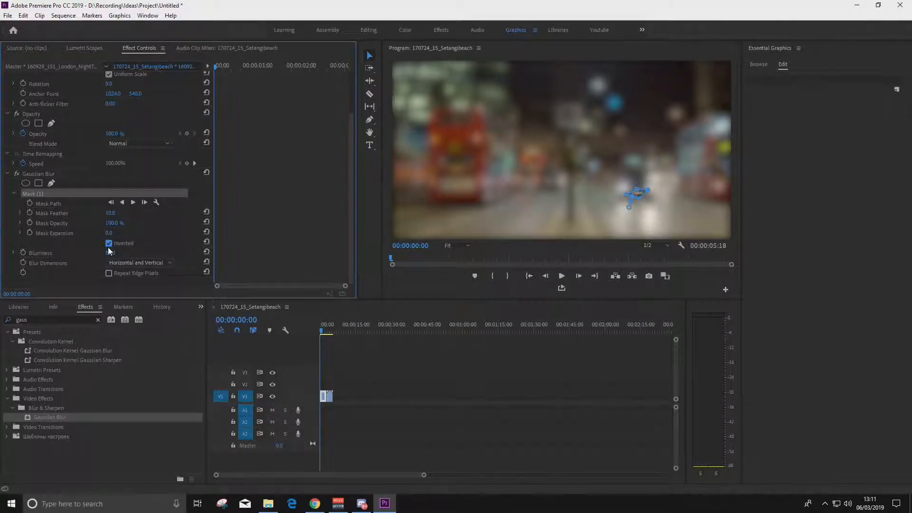
left_click(109, 243)
Play the traffic clip to check how the static blur mask sits on the moving car.
left_click(285, 338)
key("space")
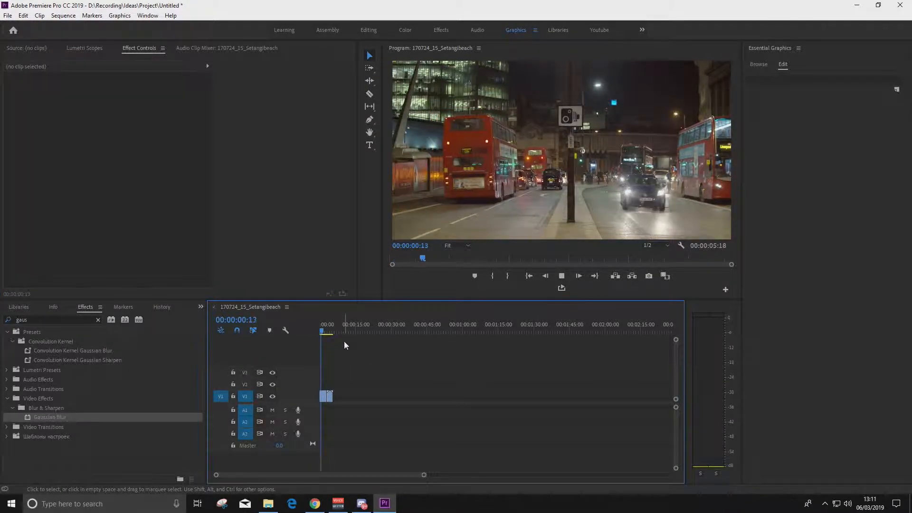
key("space")
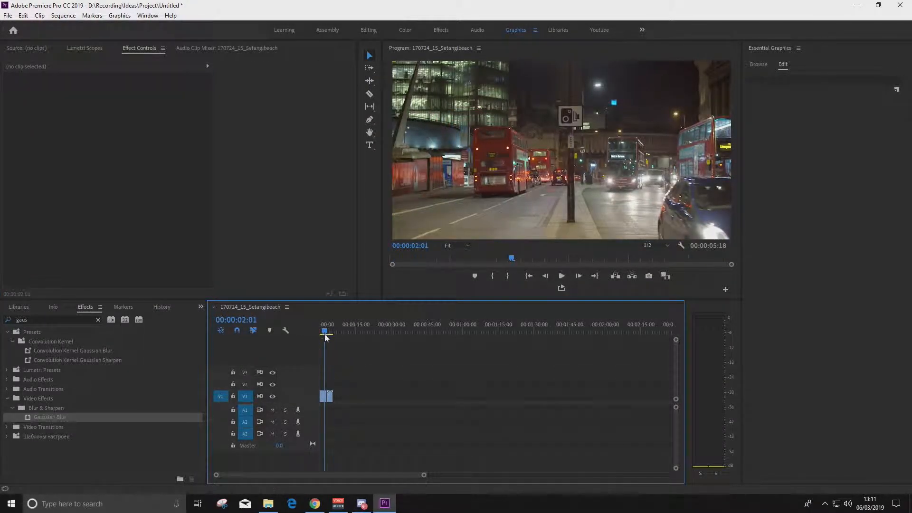
Track the traffic clip's blur mask forward from the first frame to the end of the clip.
key("Home")
left_click(324, 395)
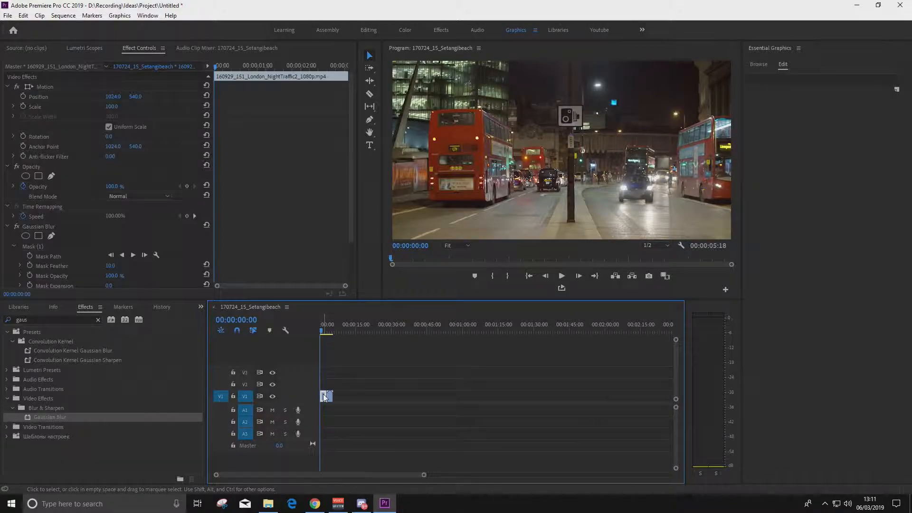
left_click(133, 255)
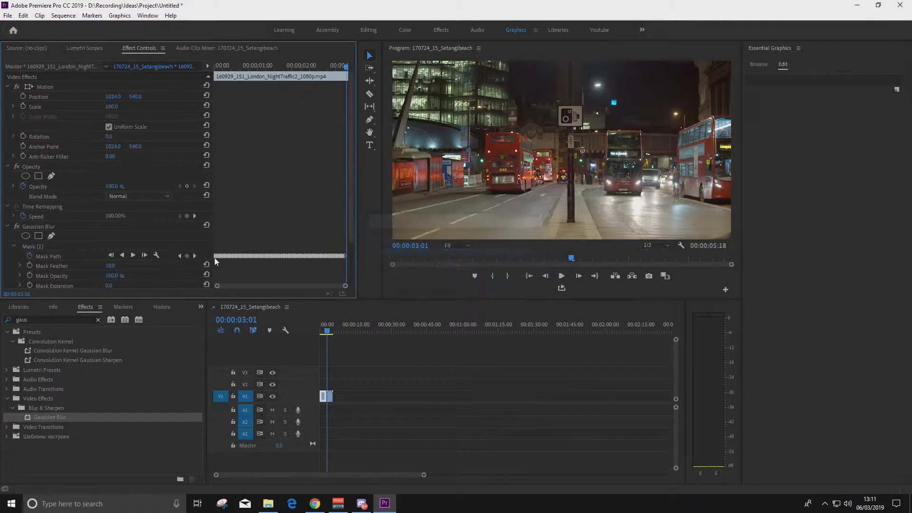
Play the tracked traffic clip from the start and scrub back through it to check the moving mask.
left_click_drag(327, 334, 316, 334)
key("space")
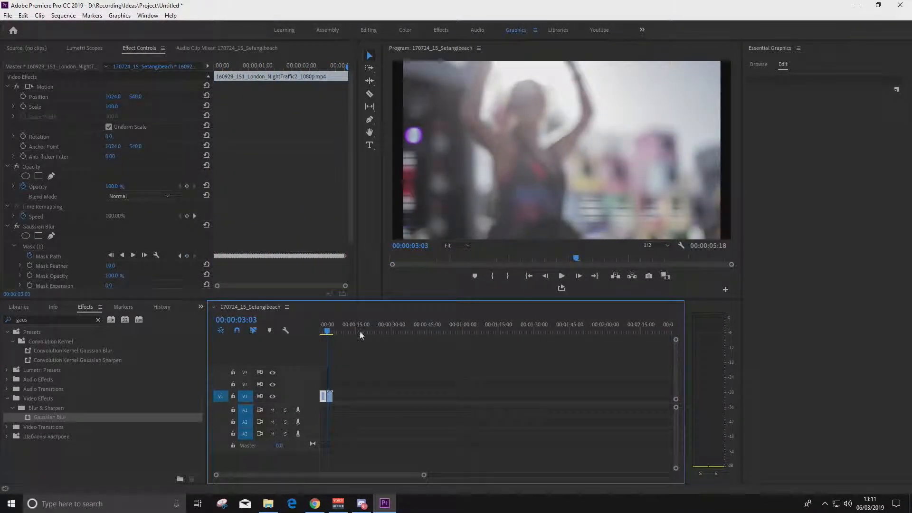
left_click(327, 332)
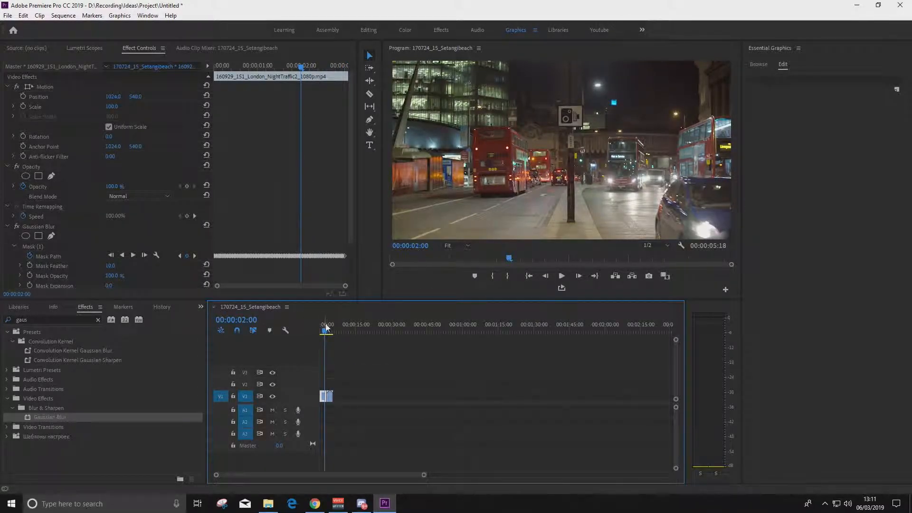
left_click_drag(326, 327, 321, 327)
Check the blur's Repeat Edge Pixels option and replay the tracked traffic clip from the beginning.
scroll(144, 219, "down", 2)
scroll(143, 217, "down", 1)
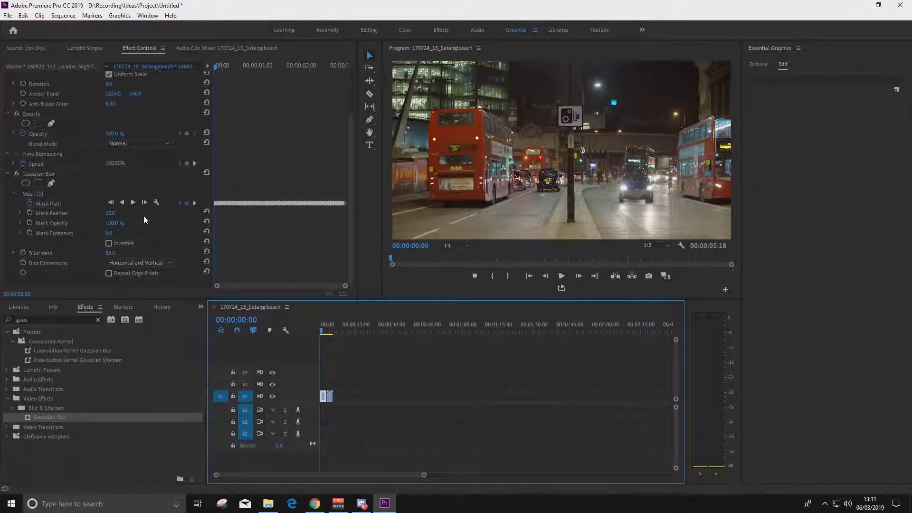
left_click(110, 273)
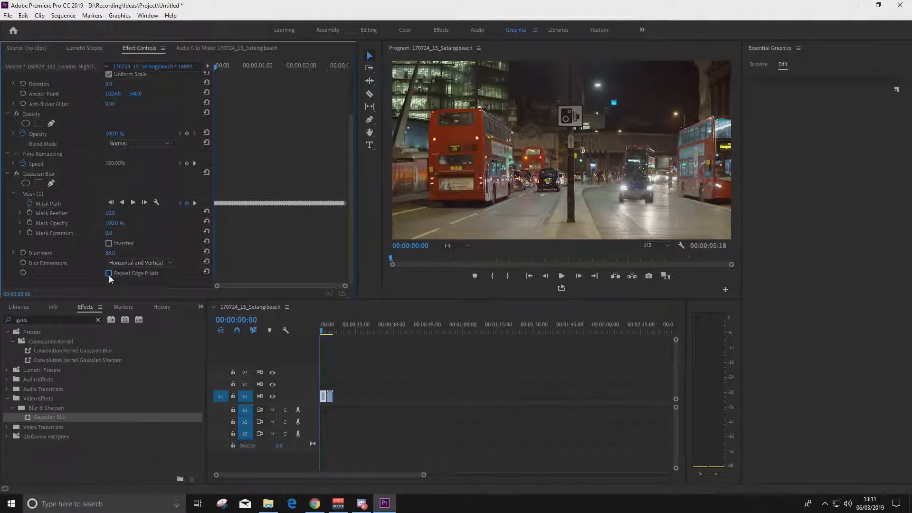
left_click(363, 361)
key("space")
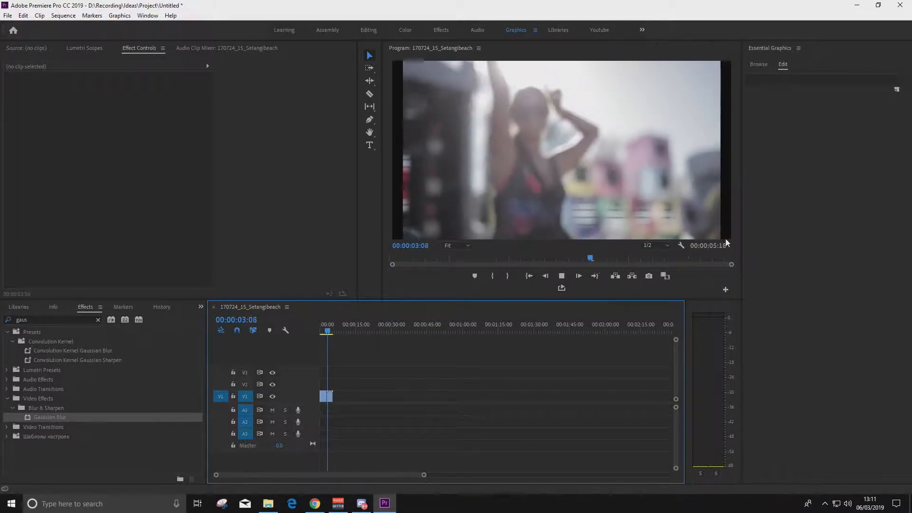
left_click(316, 330)
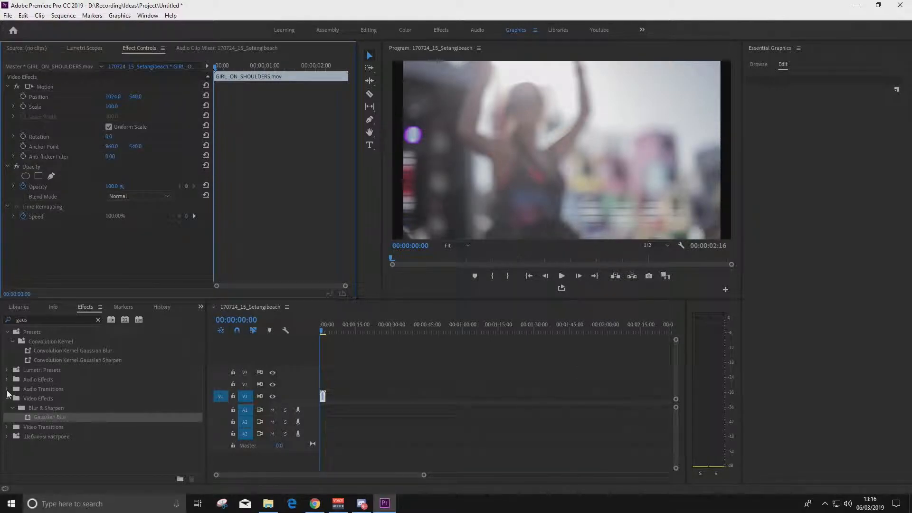
Apply Gaussian Blur to GIRL_ON_SHOULDERS.mov and fit an elliptical mask around the woman's head.
left_click_drag(45, 417, 322, 396)
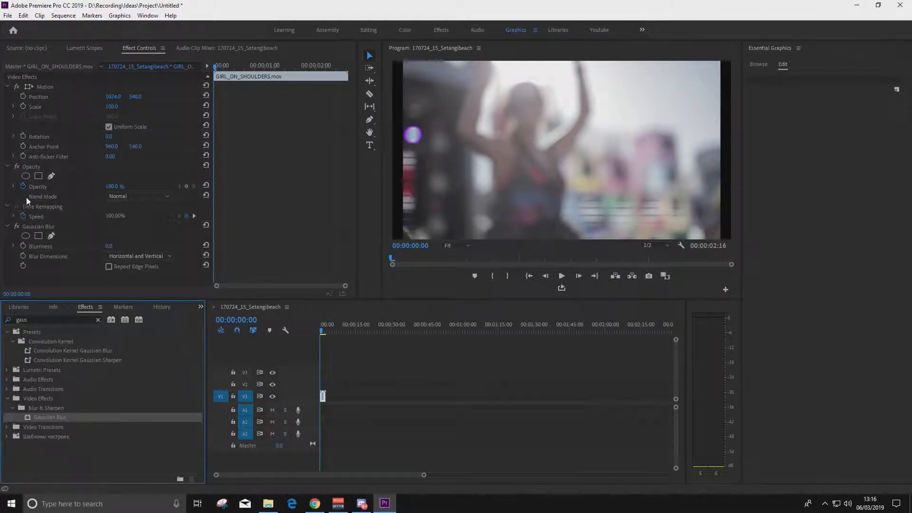
left_click(26, 235)
left_click_drag(568, 122, 557, 69)
left_click_drag(520, 153, 522, 130)
left_click_drag(484, 100, 528, 112)
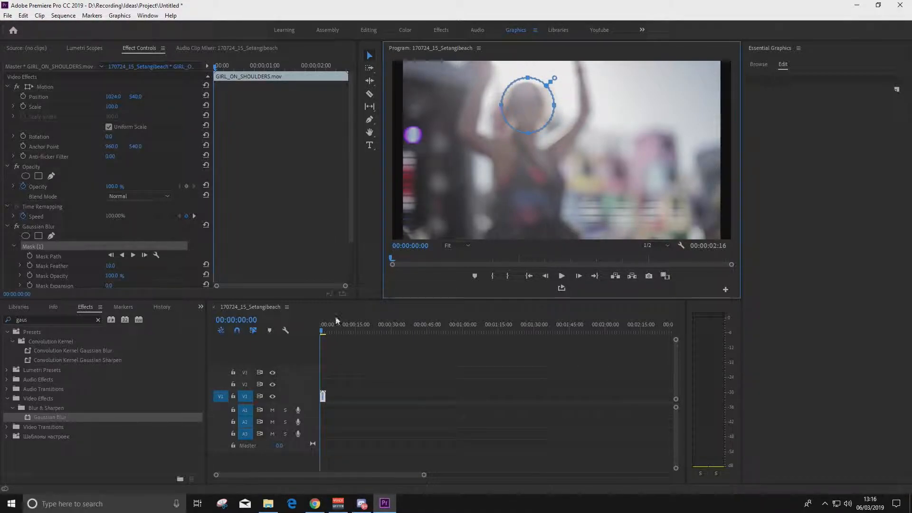
Set the head mask's Gaussian Blur blurriness to 270 and play the clip to check it.
scroll(107, 259, "down", 2)
left_click_drag(110, 280, 238, 279)
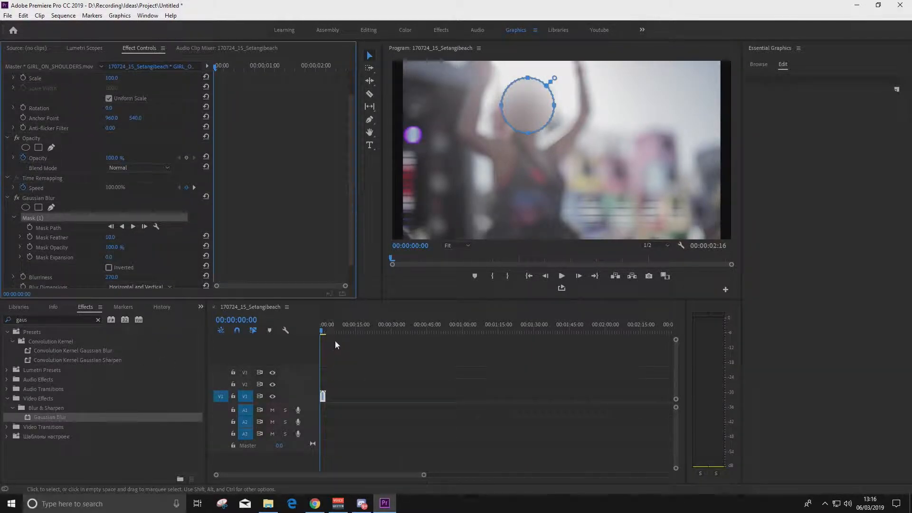
key("space")
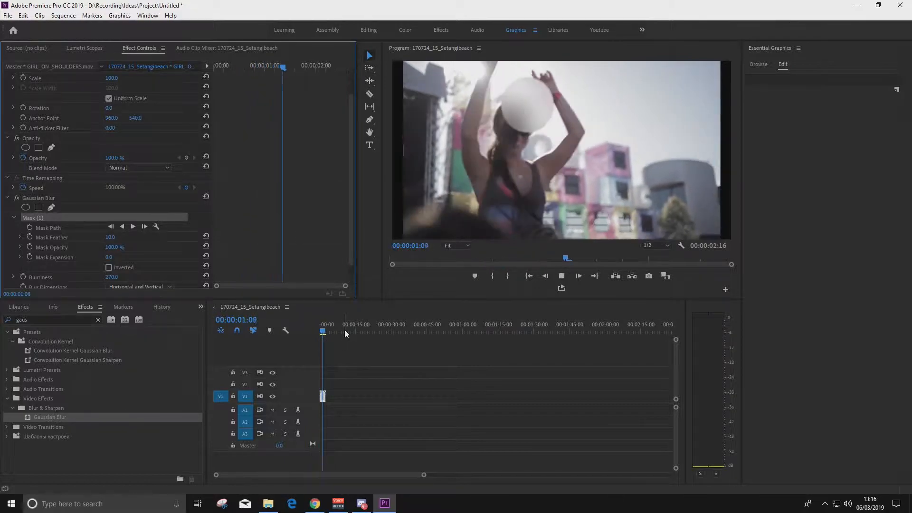
Track the head mask forward from the first frame through the end of the clip.
left_click(338, 69)
left_click_drag(338, 75, 206, 78)
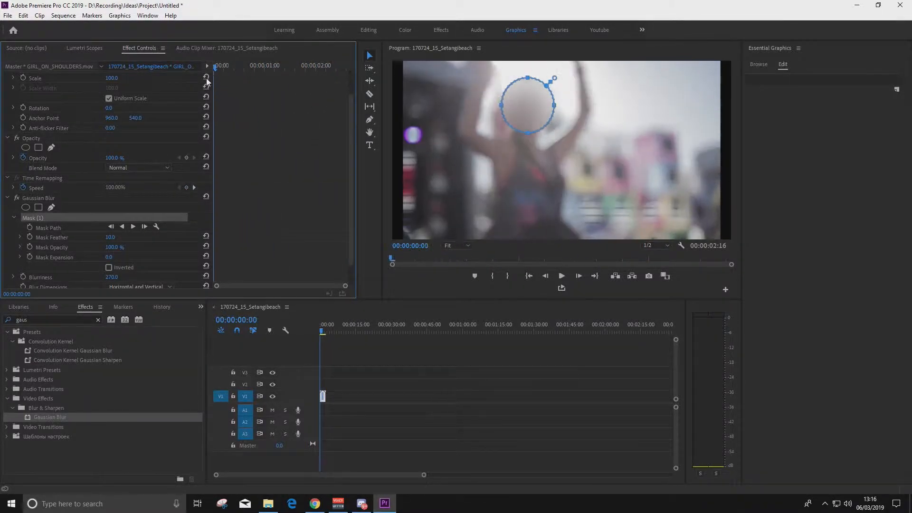
left_click(135, 228)
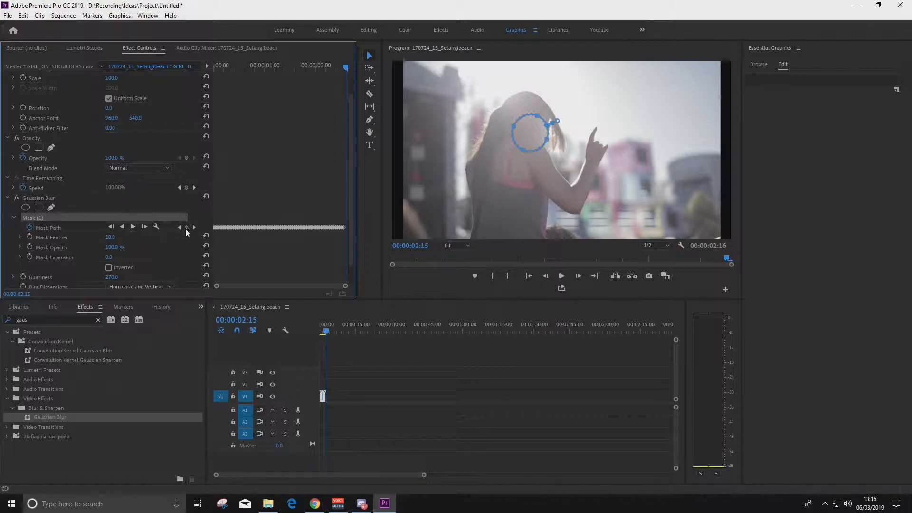
Play the tracked head blur from the start and return the playhead to the first frame.
left_click(315, 330)
key("space")
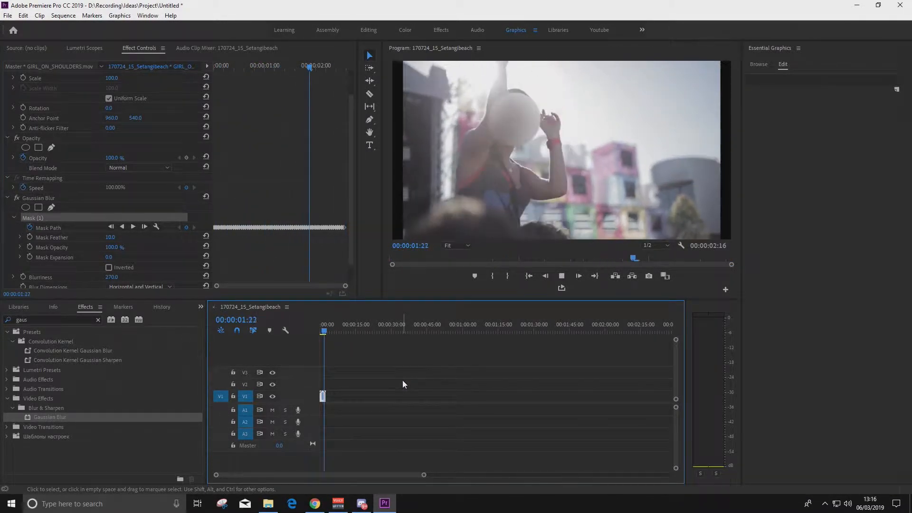
left_click_drag(338, 336, 304, 331)
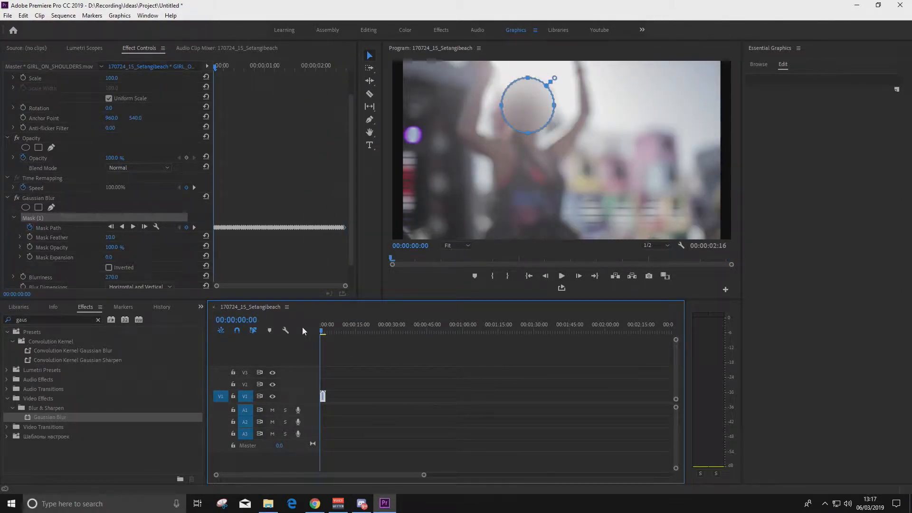